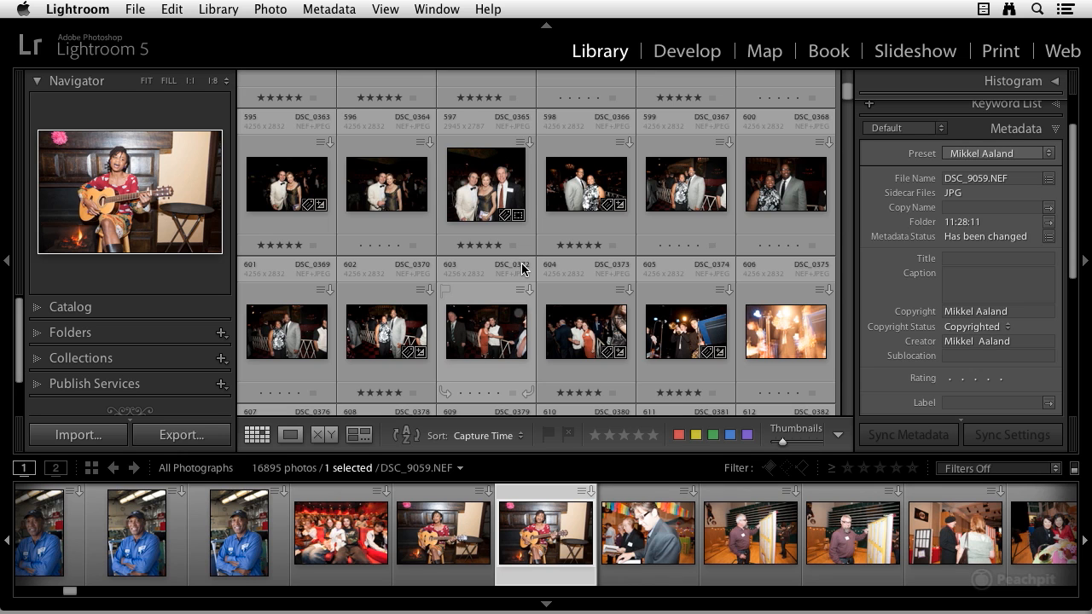
# Show the Library Filter bar above the thumbnail grid with the backslash shortcut.
pyautogui.press('\\')
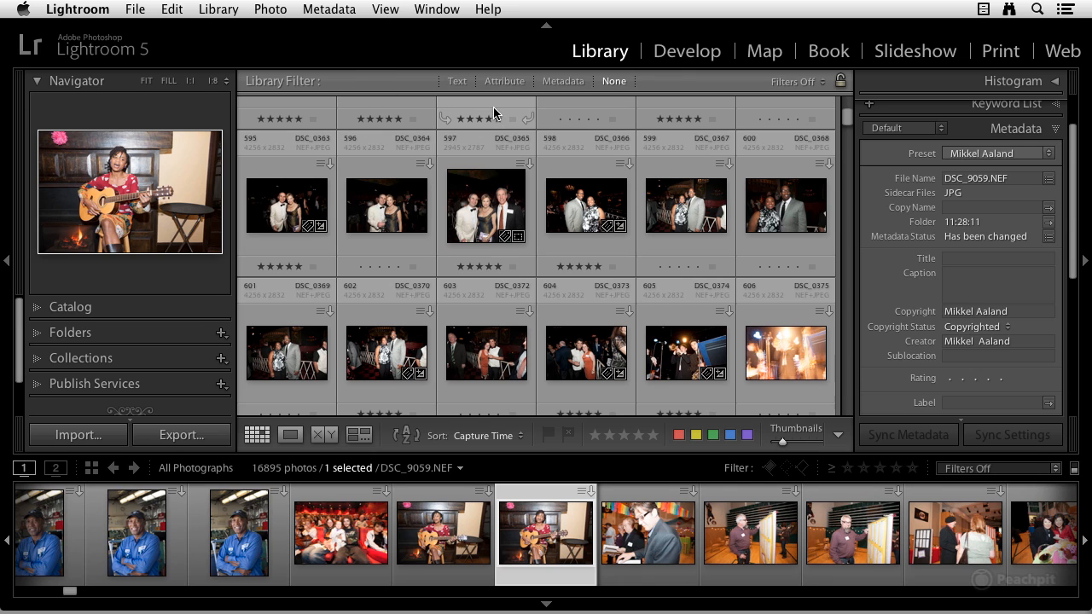
pyautogui.click(388, 9)
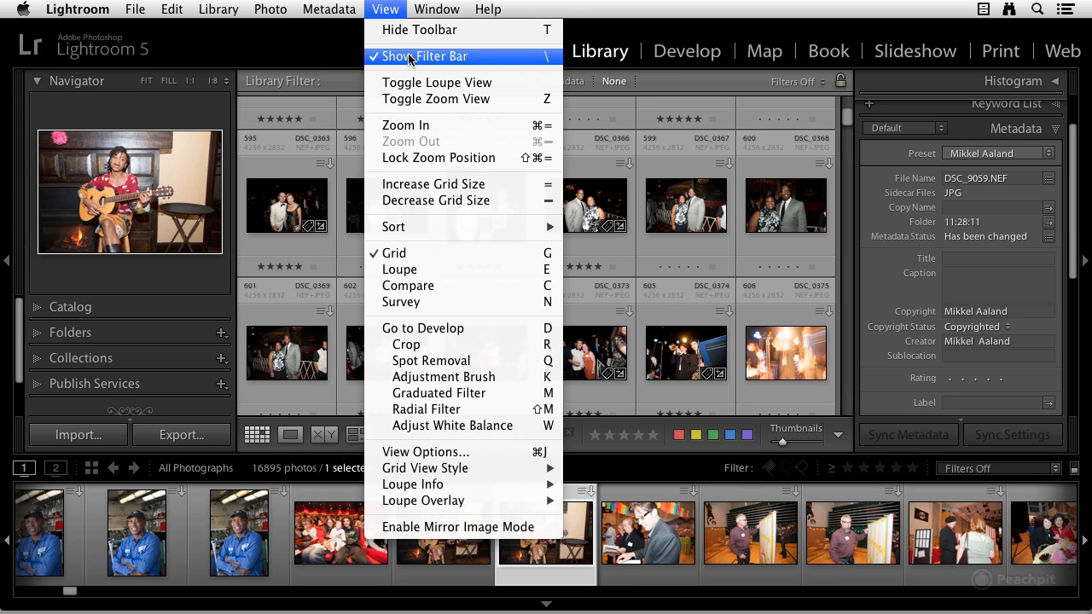
pyautogui.click(392, 12)
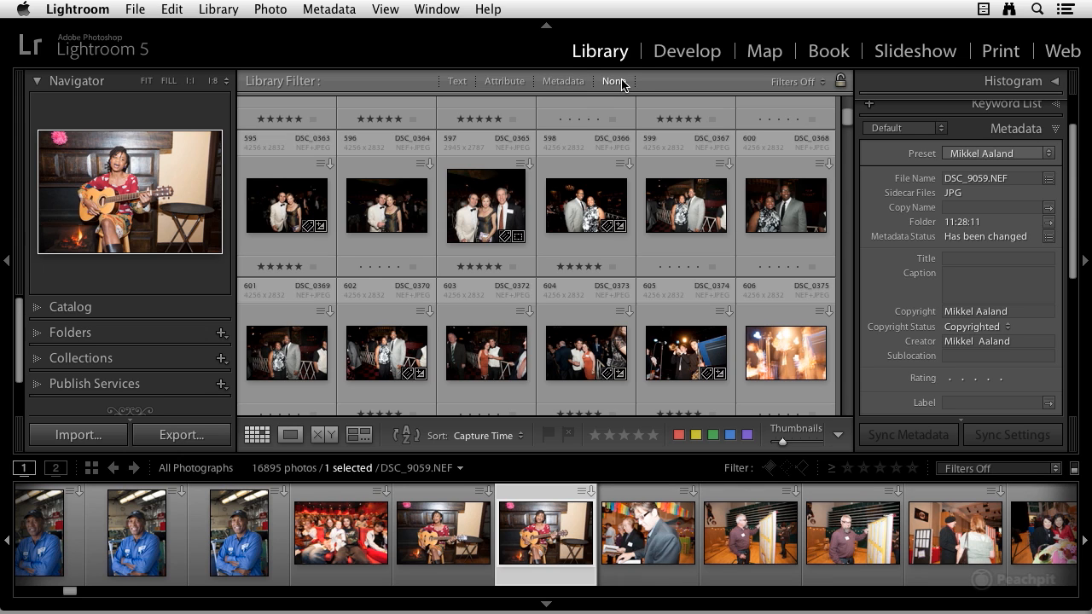
# Show the Metadata columns (Date, Camera, Lens, Label) and check the add/remove column options.
pyautogui.click(564, 82)
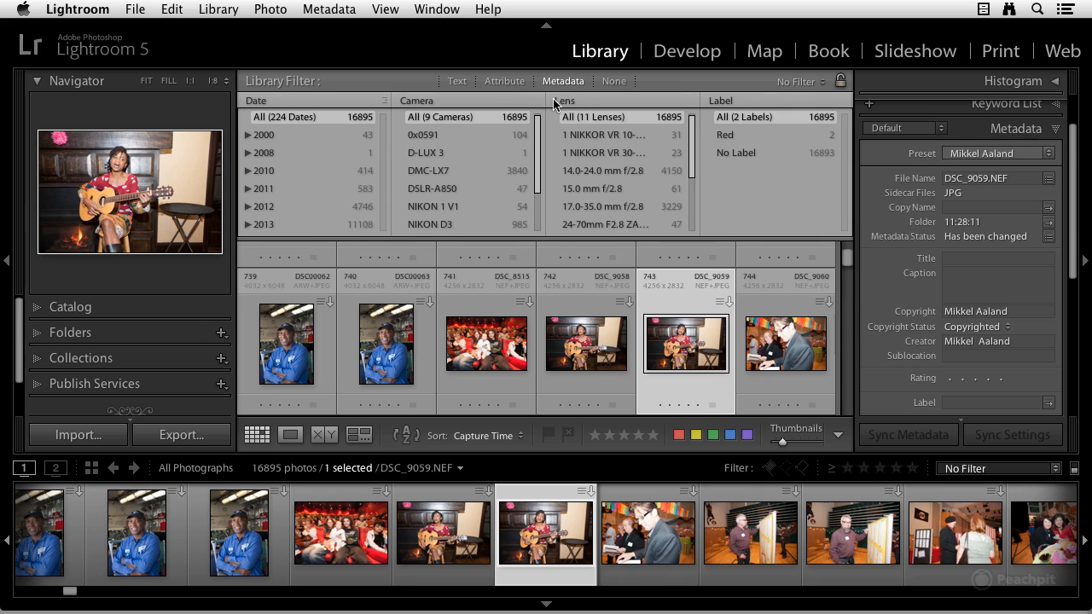
pyautogui.scroll(-2, 171, 309)
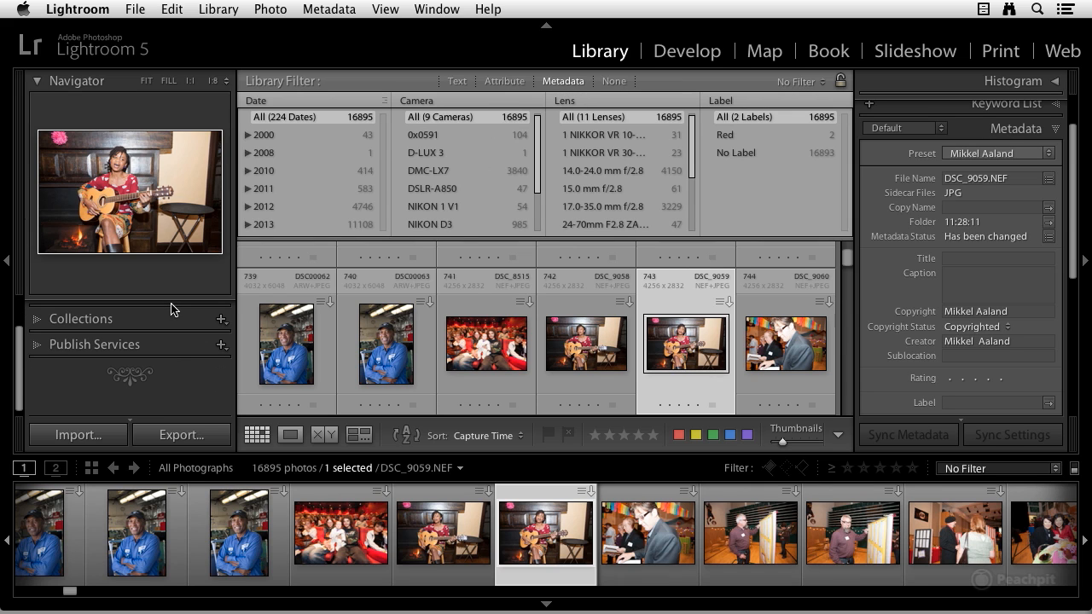
pyautogui.scroll(1, 175, 307)
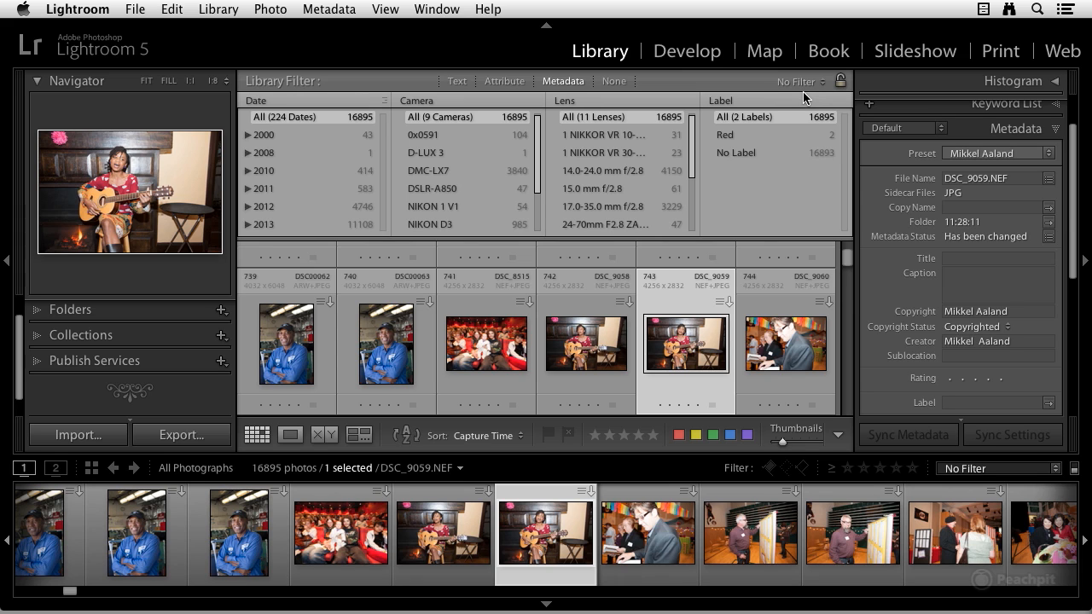
pyautogui.click(844, 101)
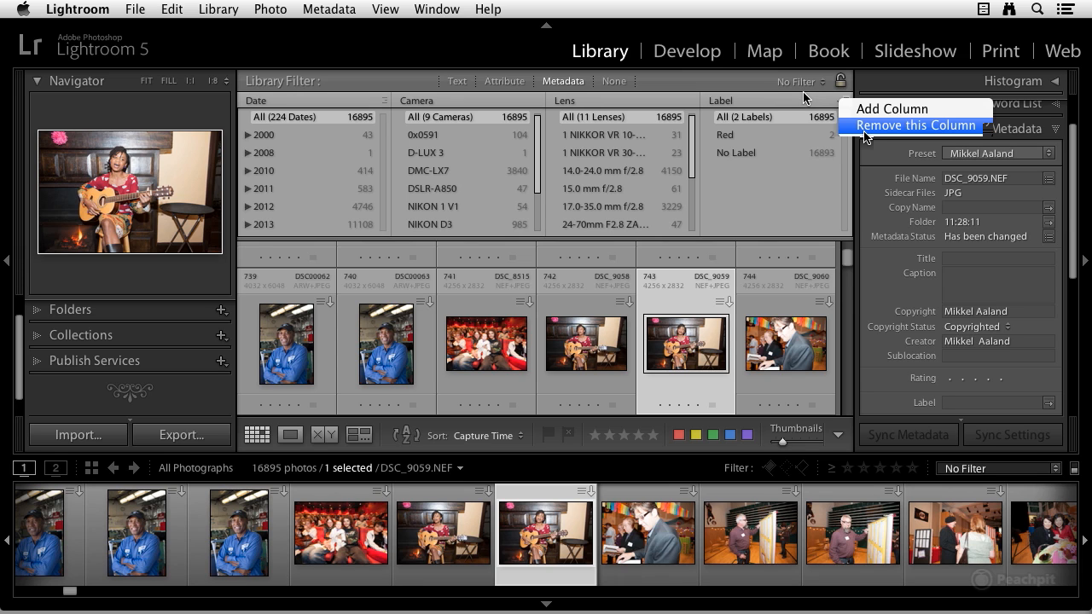
pyautogui.click(817, 109)
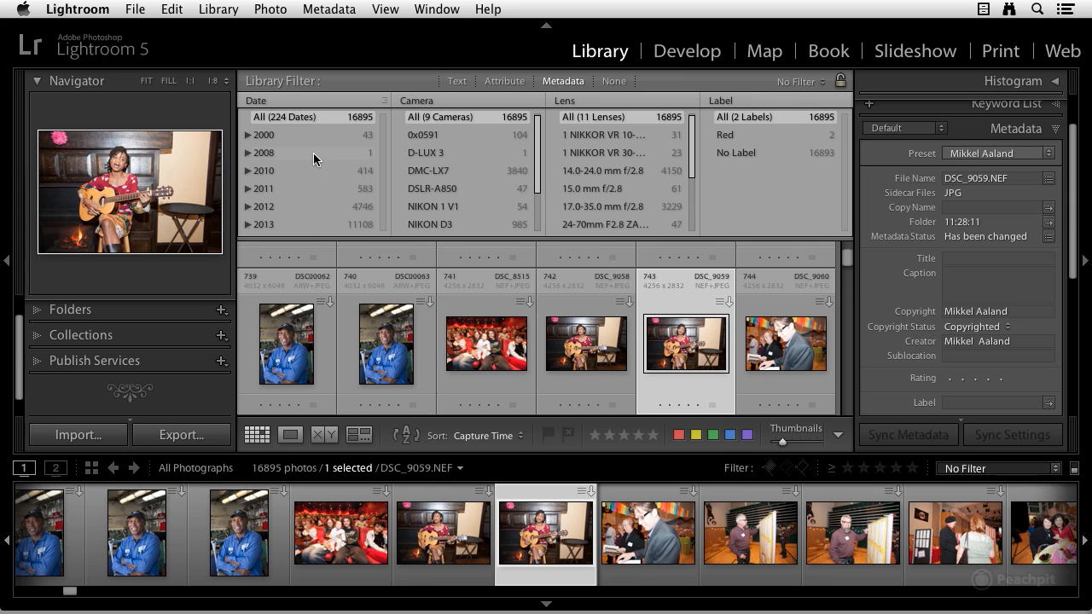
# Switch the first metadata filter column from Date to Camera.
pyautogui.click(273, 102)
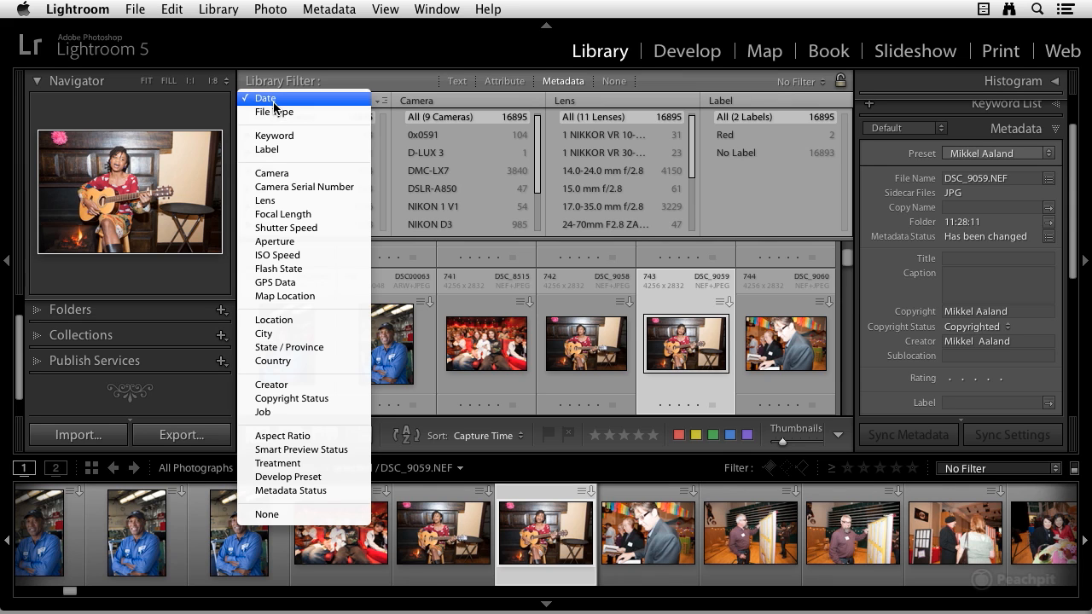
pyautogui.click(289, 173)
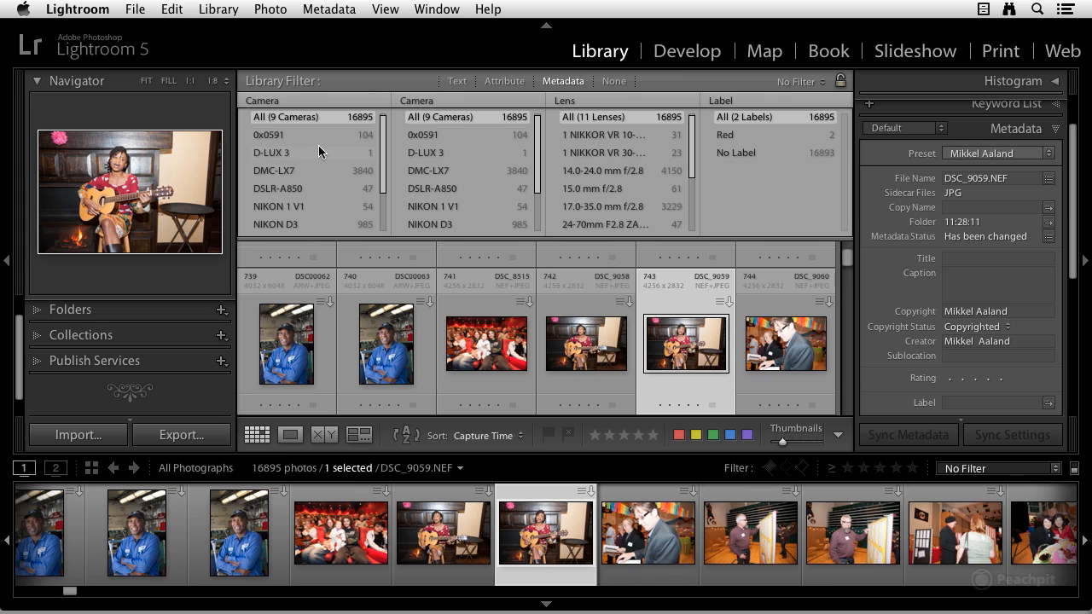
pyautogui.scroll(-1, 324, 168)
pyautogui.scroll(-3, 324, 168)
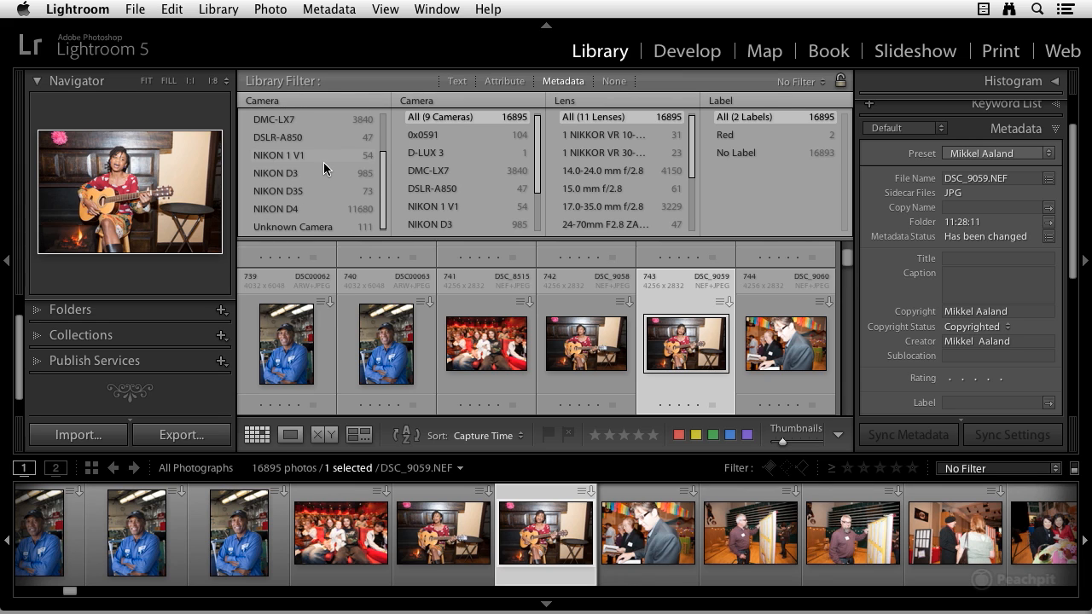
pyautogui.scroll(2, 323, 168)
pyautogui.scroll(-2, 323, 168)
# Filter the grid to the 985 photos shot on the NIKON D3.
pyautogui.click(295, 173)
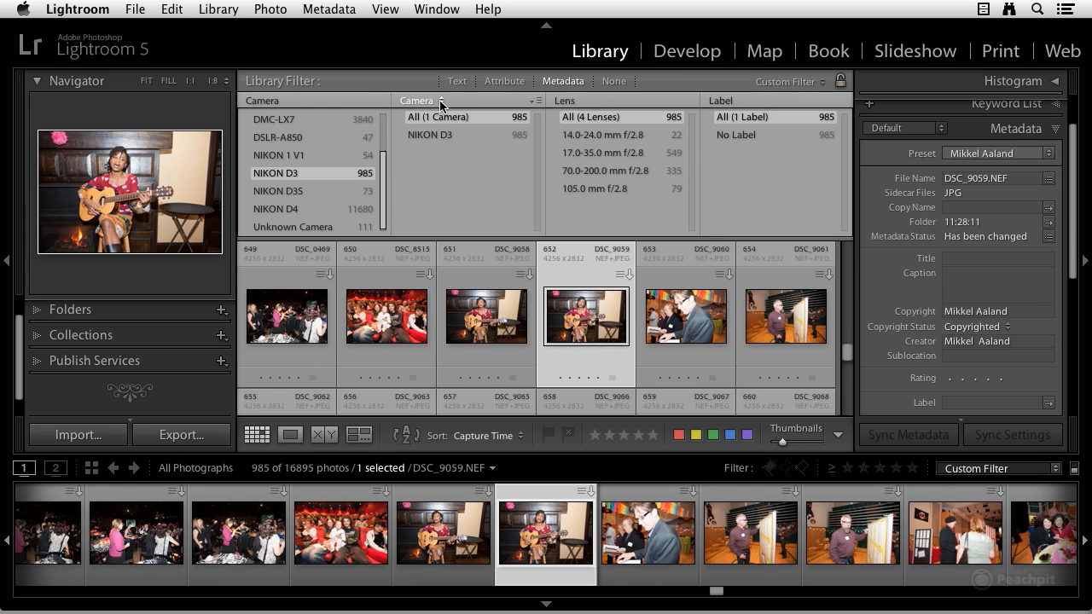
pyautogui.scroll(-5, 541, 290)
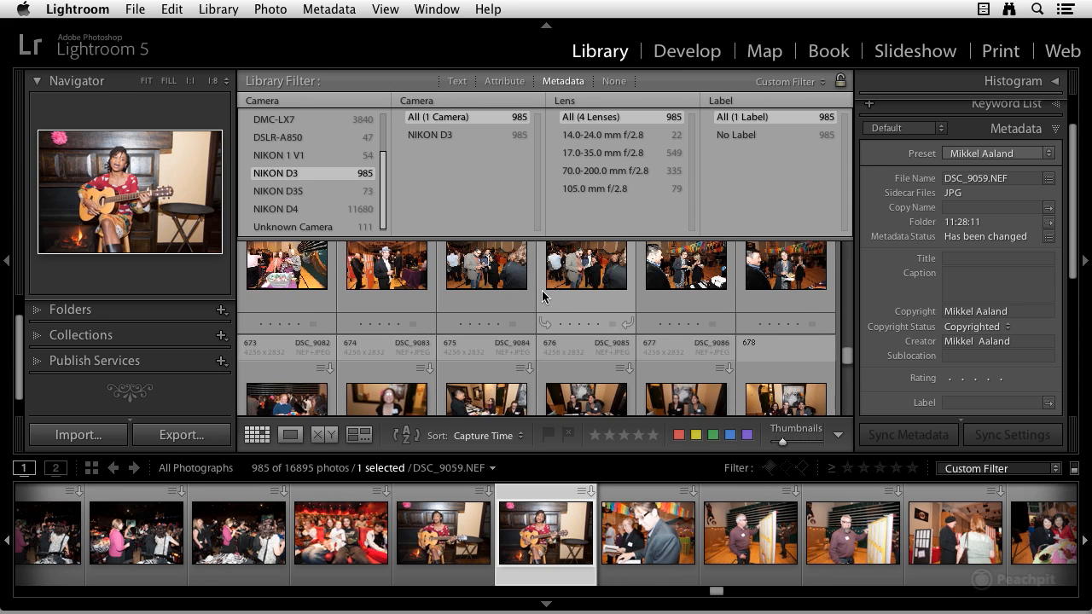
pyautogui.scroll(-2, 541, 289)
pyautogui.scroll(2, 542, 290)
pyautogui.scroll(-2, 541, 291)
pyautogui.scroll(2, 541, 290)
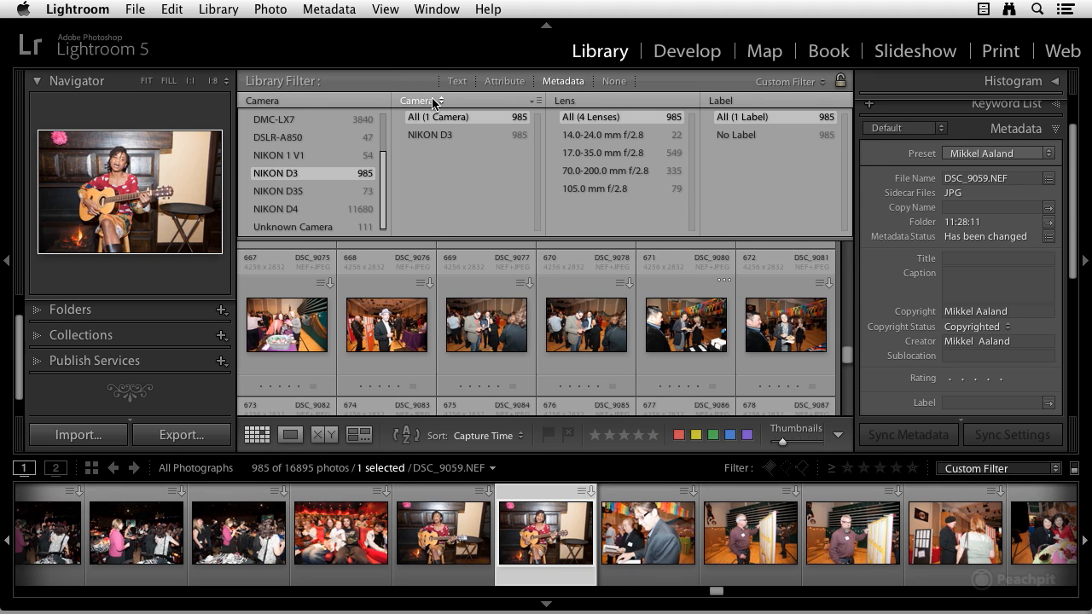
# Make the second column Lens and pick 14.0-24.0 mm f/2.8, leaving 22 photos.
pyautogui.click(440, 103)
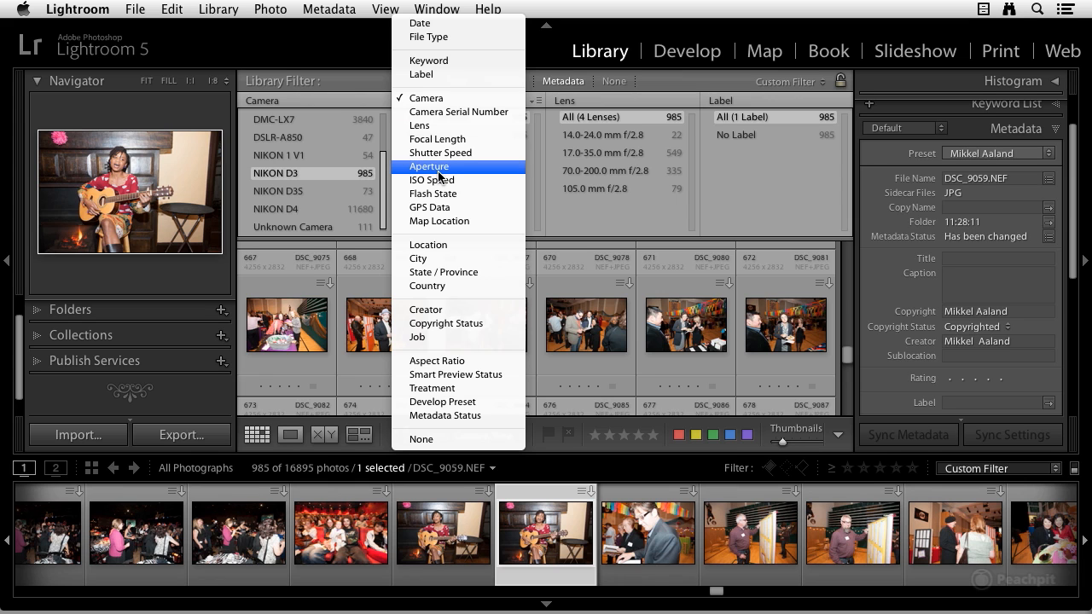
pyautogui.click(439, 129)
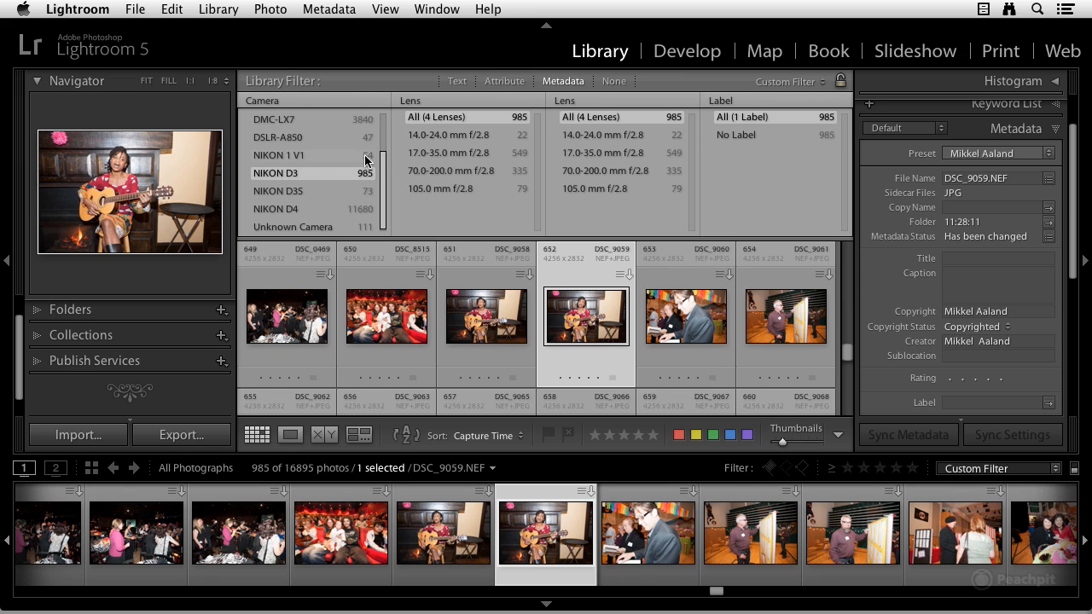
pyautogui.click(452, 138)
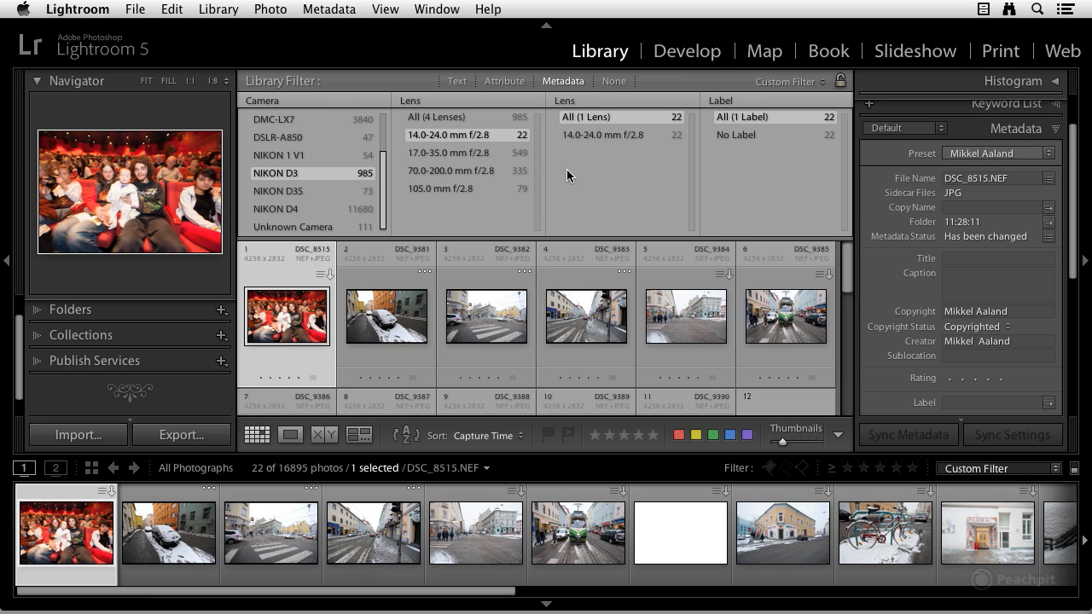
pyautogui.scroll(-2, 569, 290)
pyautogui.scroll(2, 568, 301)
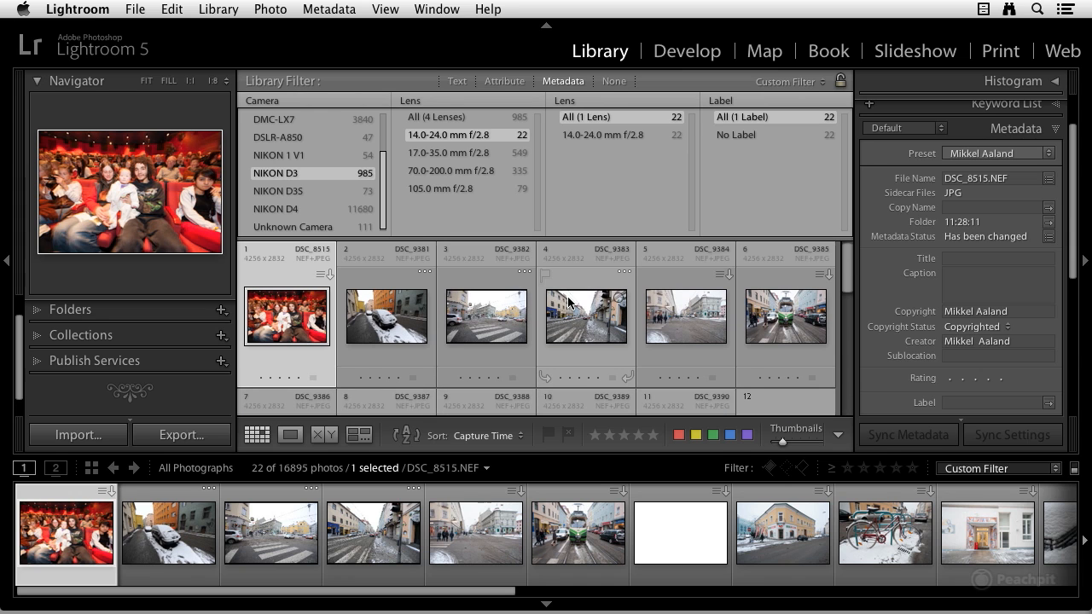
# Set the third column to ISO Speed with ISO 800, leaving only DSC_8515.
pyautogui.click(582, 101)
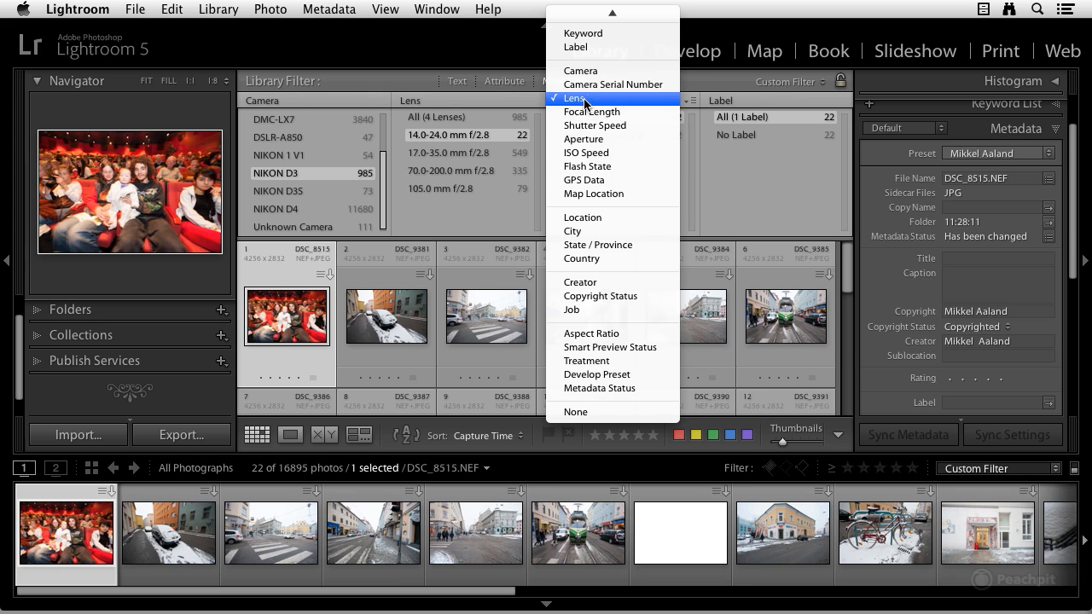
pyautogui.click(595, 153)
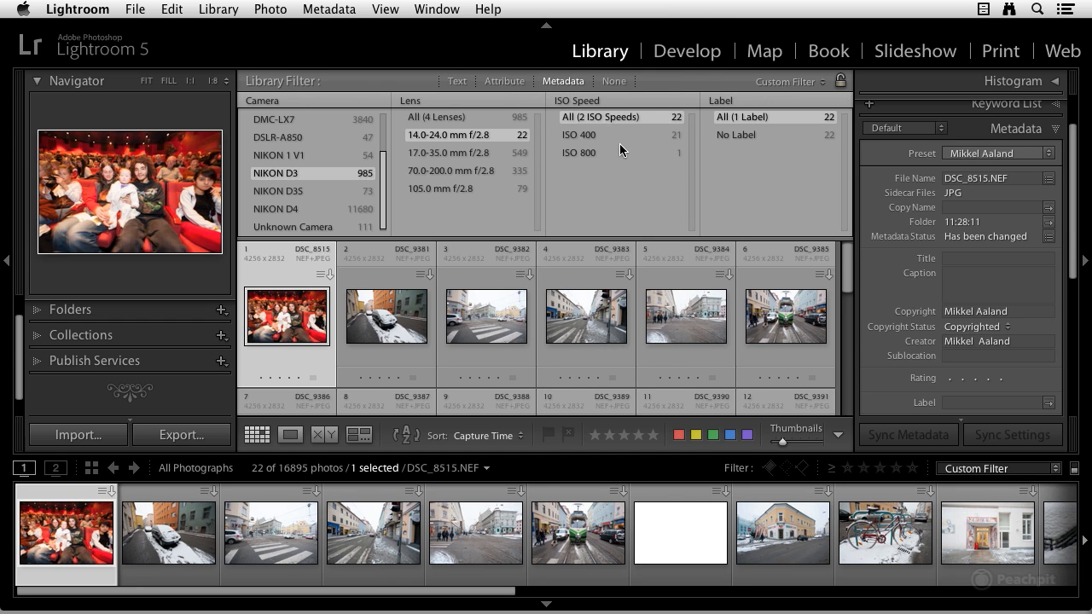
pyautogui.click(584, 155)
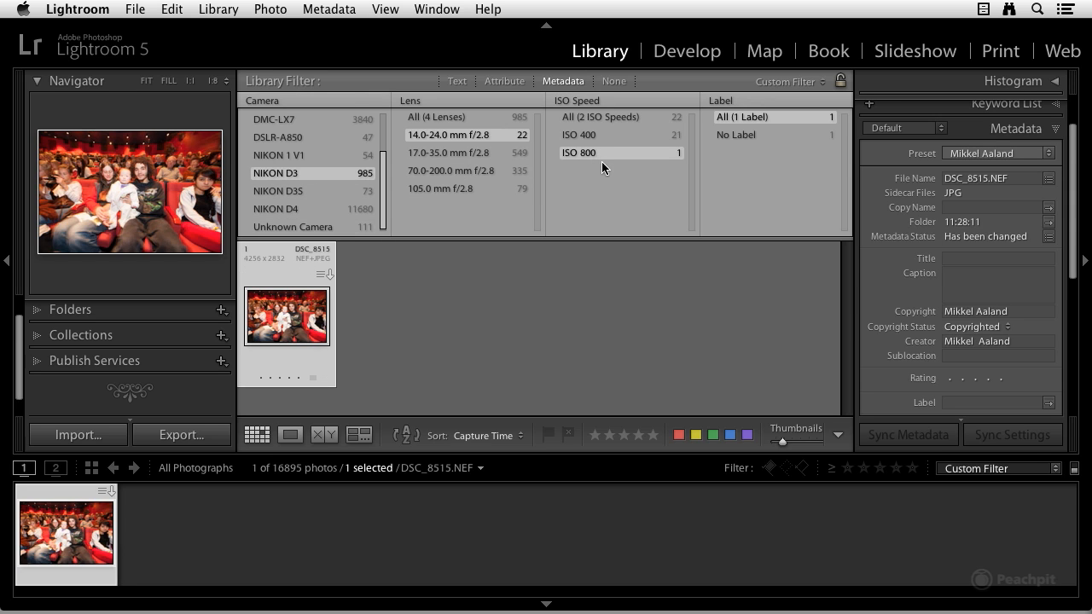
pyautogui.click(286, 106)
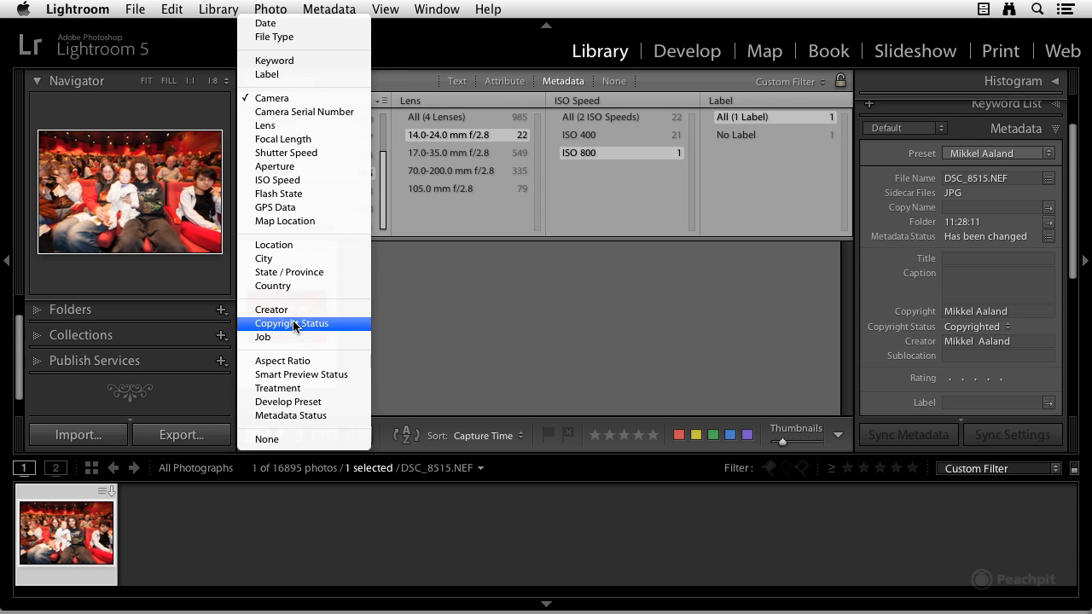
pyautogui.click(271, 11)
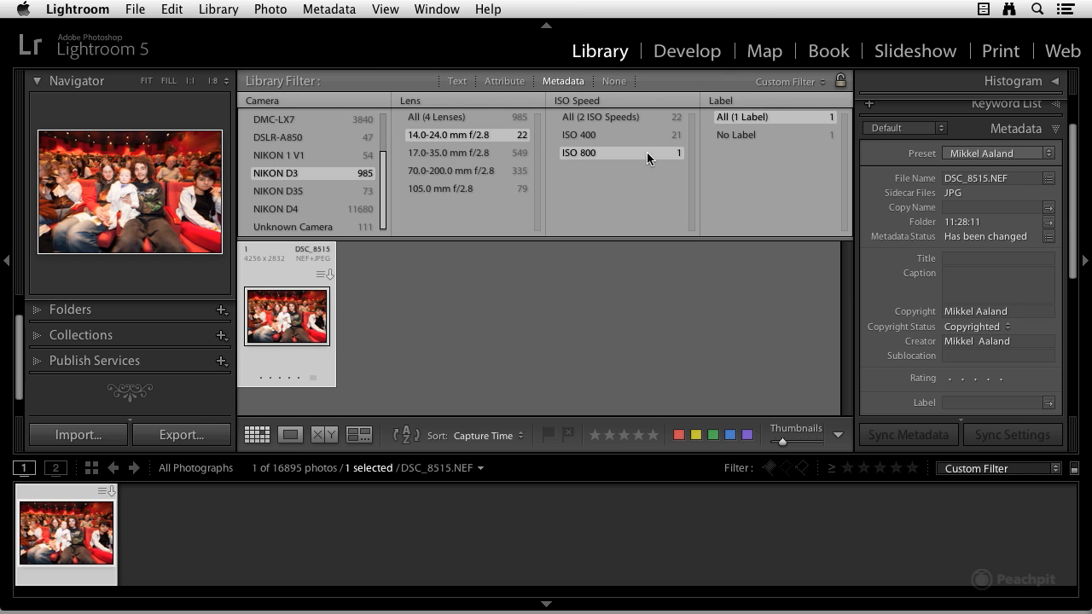
# Turn off the Metadata filter and show the Attribute flag, rating, color and kind filters.
pyautogui.click(575, 85)
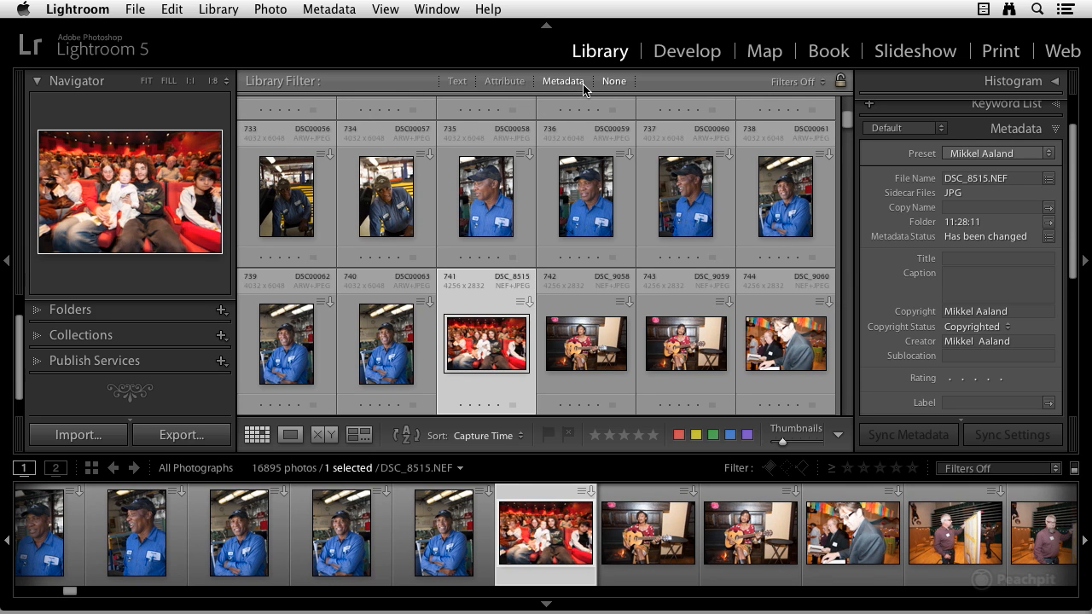
pyautogui.click(515, 86)
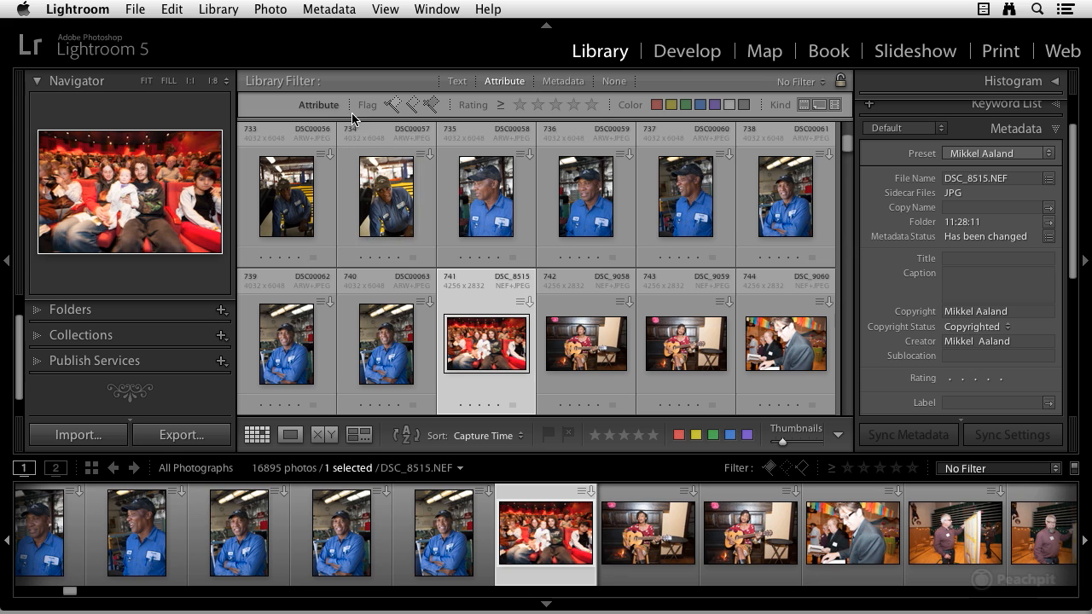
# Filter to the 247 five-star photos, clear the rating filter, then reapply it.
pyautogui.click(591, 105)
pyautogui.scroll(-5, 588, 222)
pyautogui.scroll(5, 584, 207)
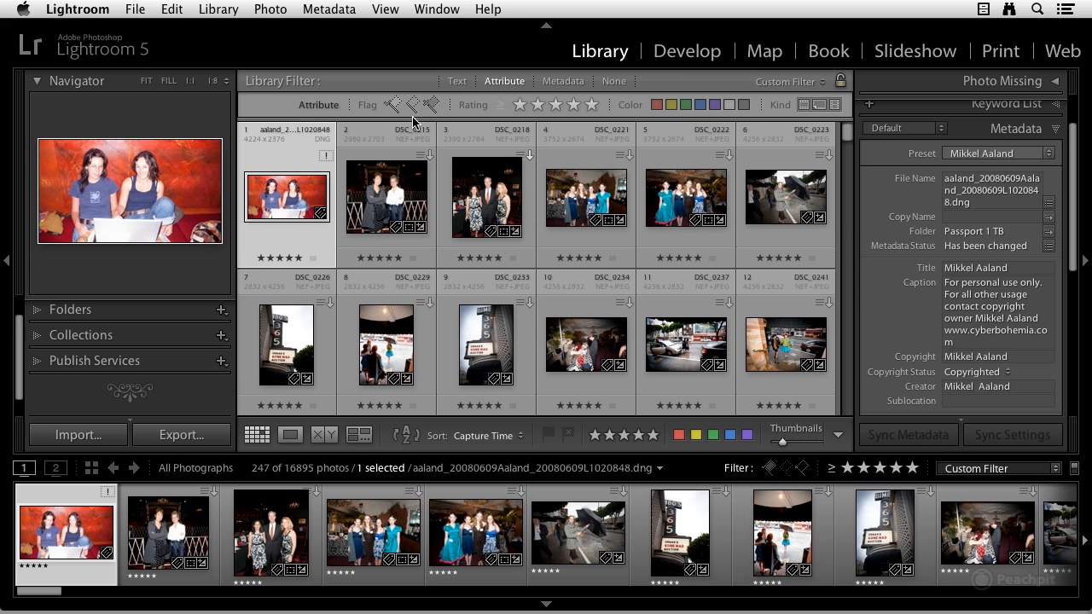
pyautogui.click(590, 105)
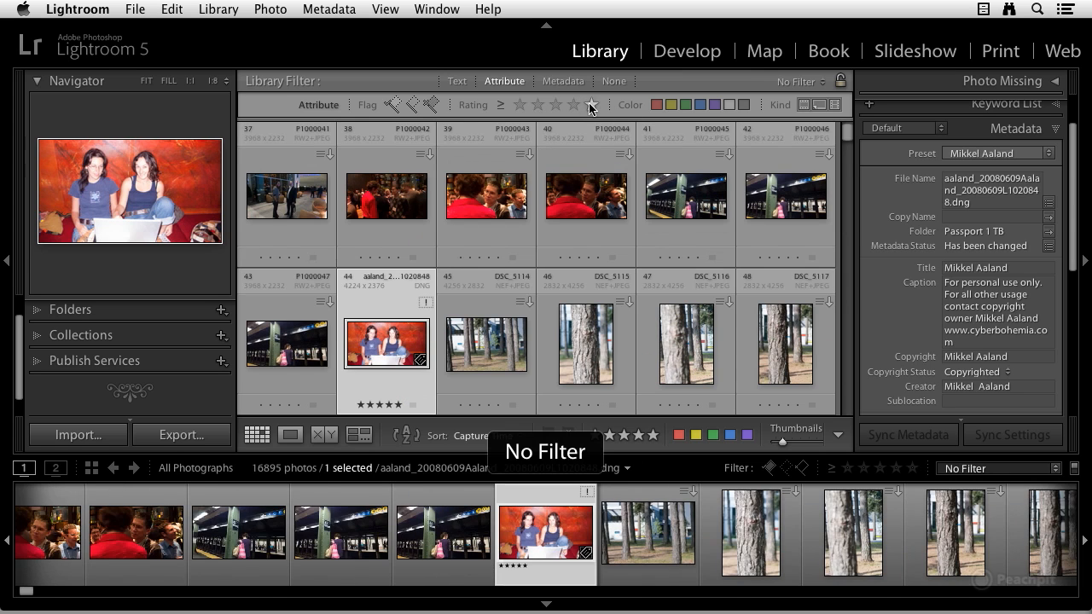
pyautogui.click(590, 105)
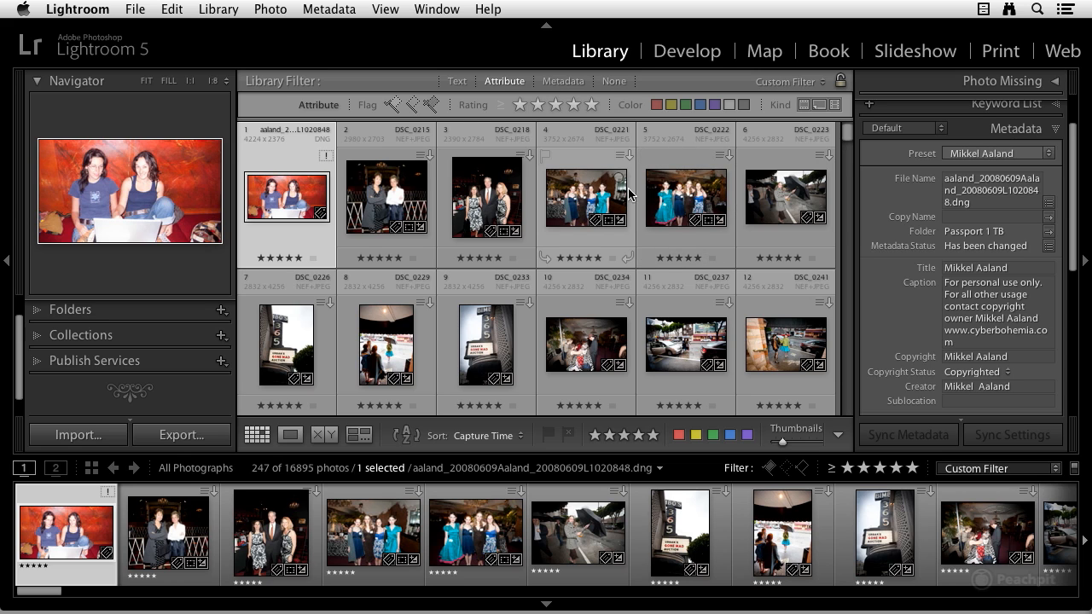
# Use Text search alone instead of the rating filter and view the Any Searchable Field choices.
pyautogui.click(457, 84)
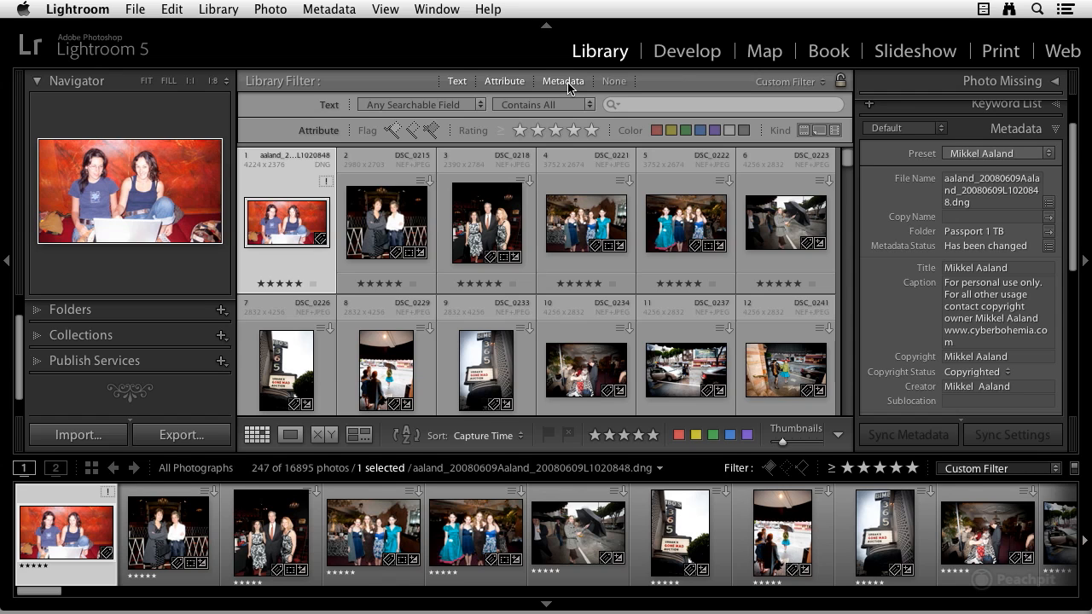
pyautogui.click(512, 82)
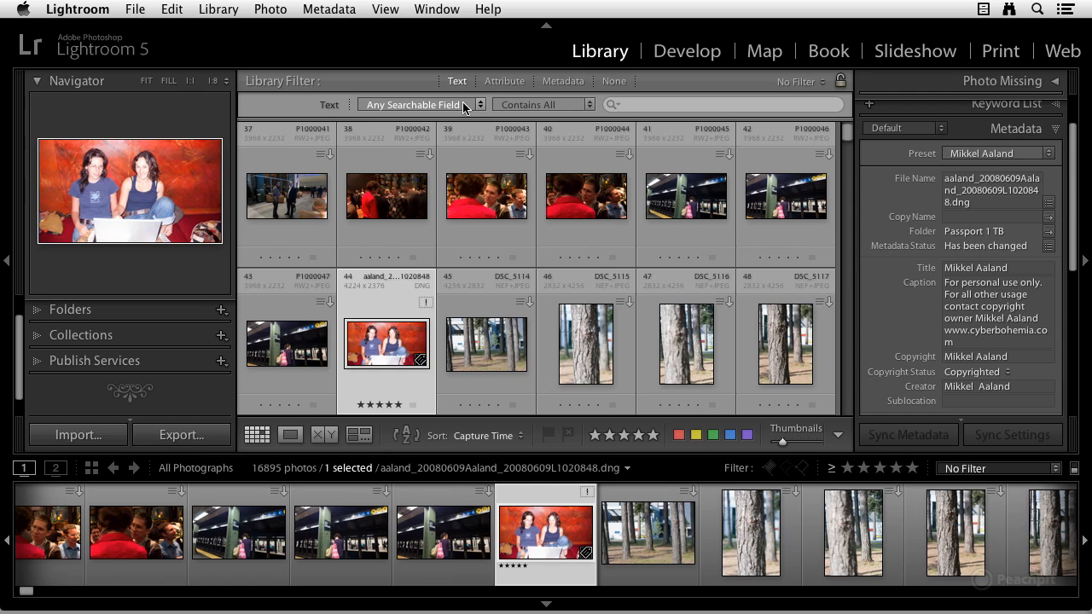
pyautogui.click(478, 105)
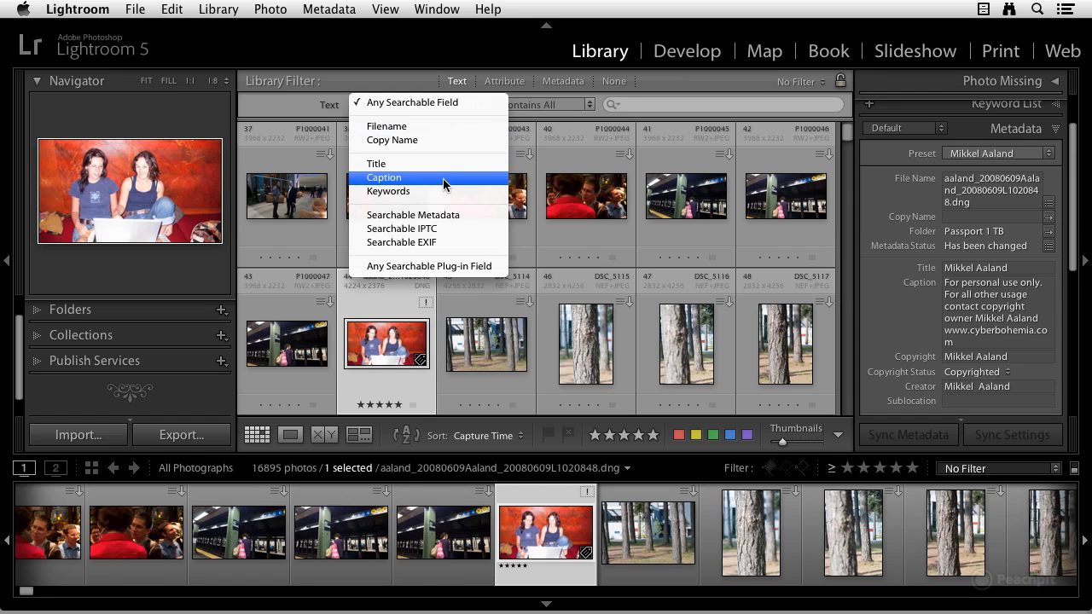
pyautogui.click(434, 102)
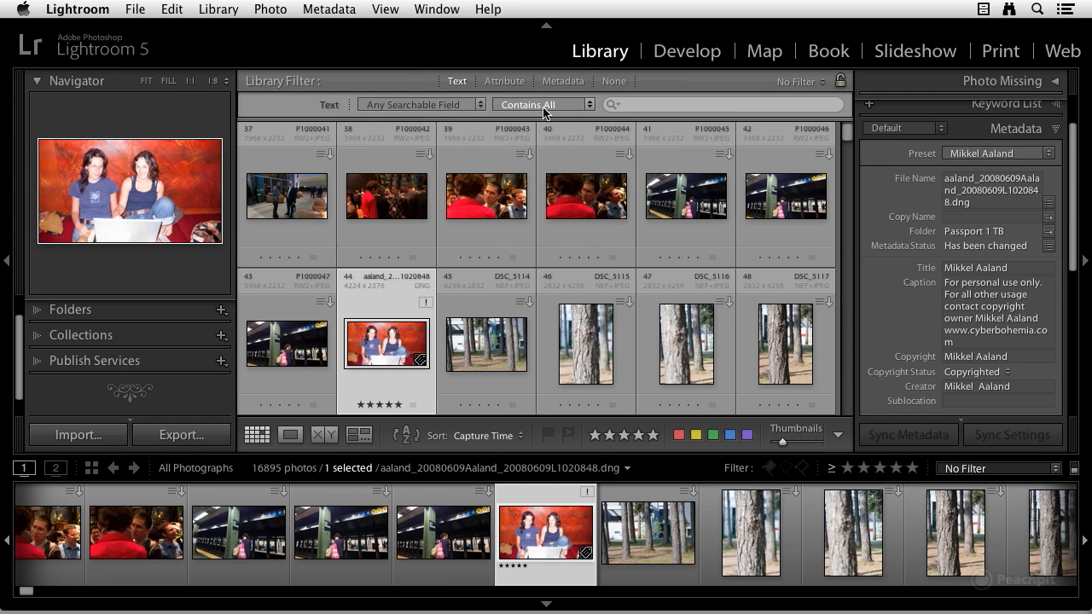
pyautogui.click(588, 104)
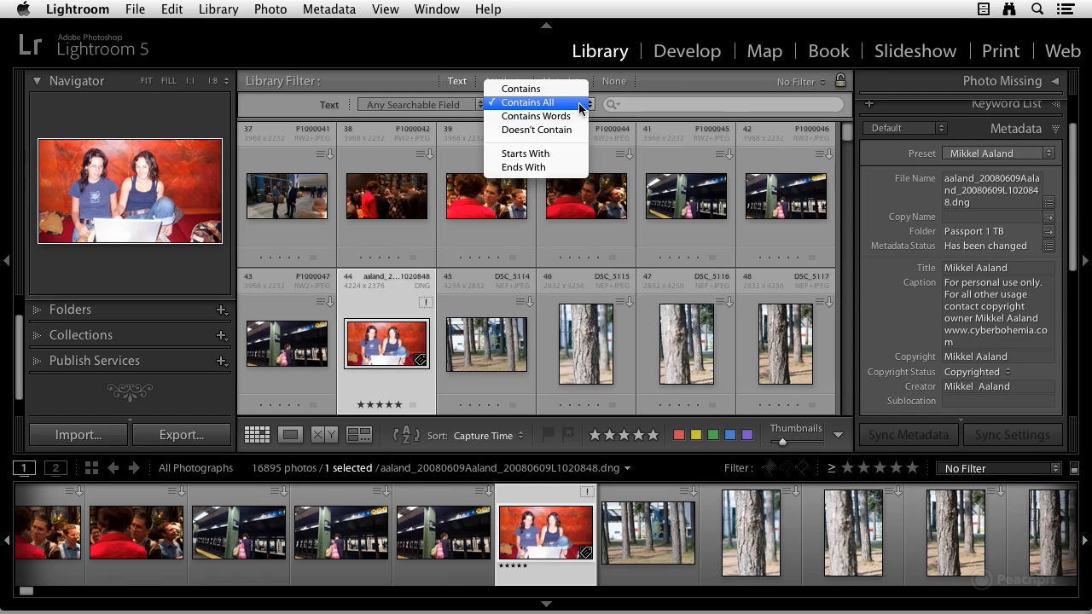
pyautogui.click(580, 104)
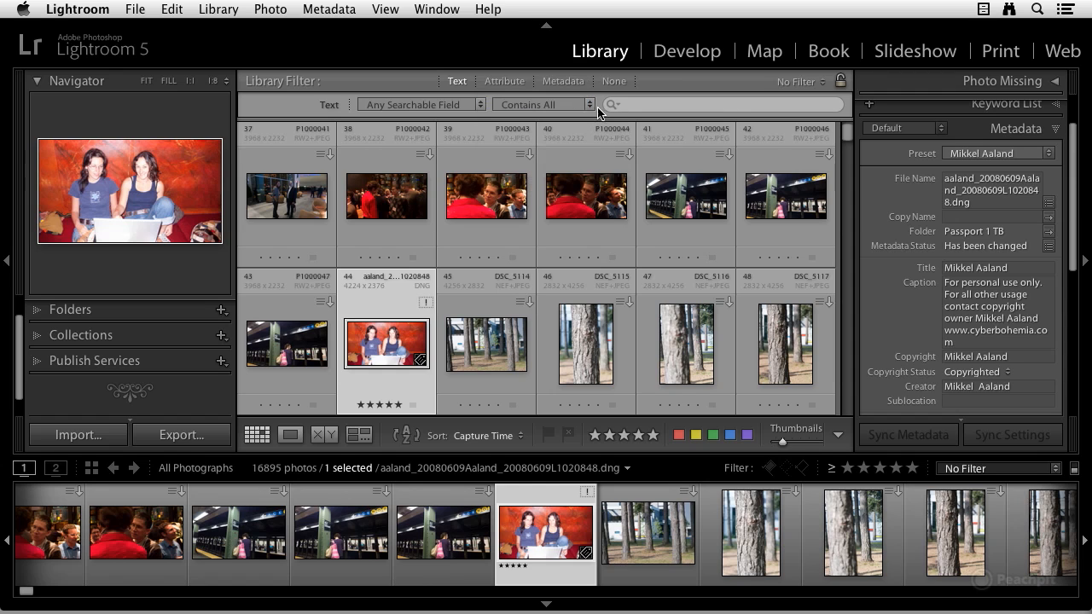
pyautogui.click(633, 108)
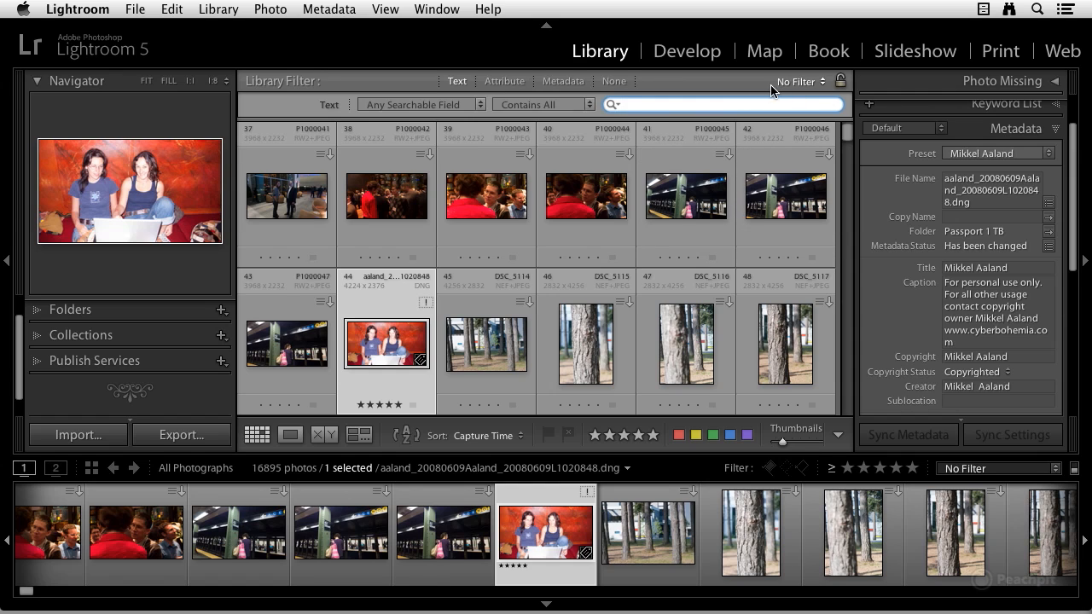
# Try the Camera Info filter preset, then apply the Exposure Info preset.
pyautogui.click(824, 83)
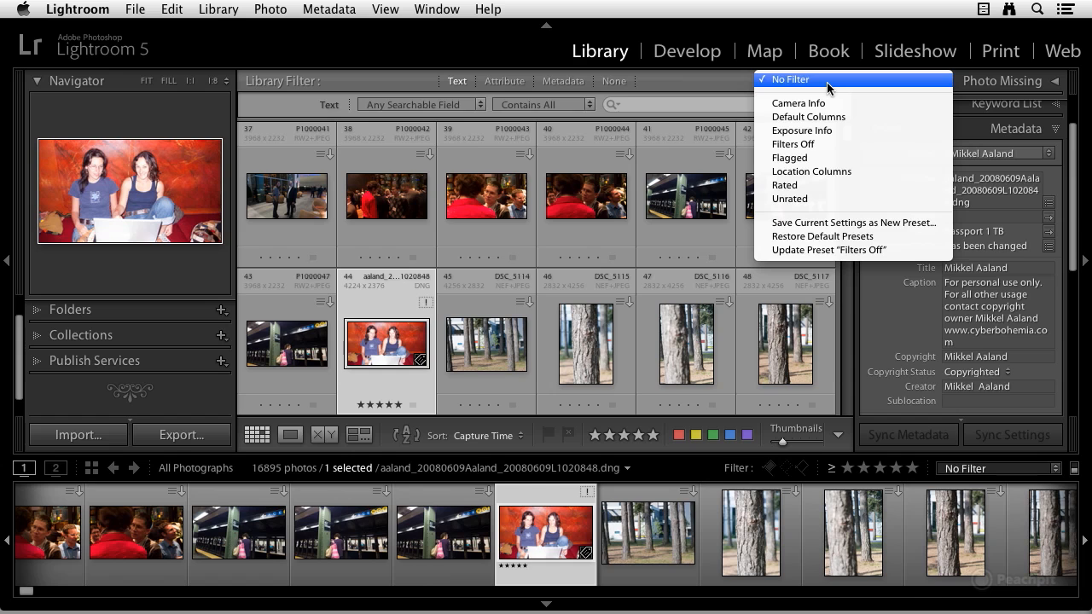
pyautogui.click(820, 106)
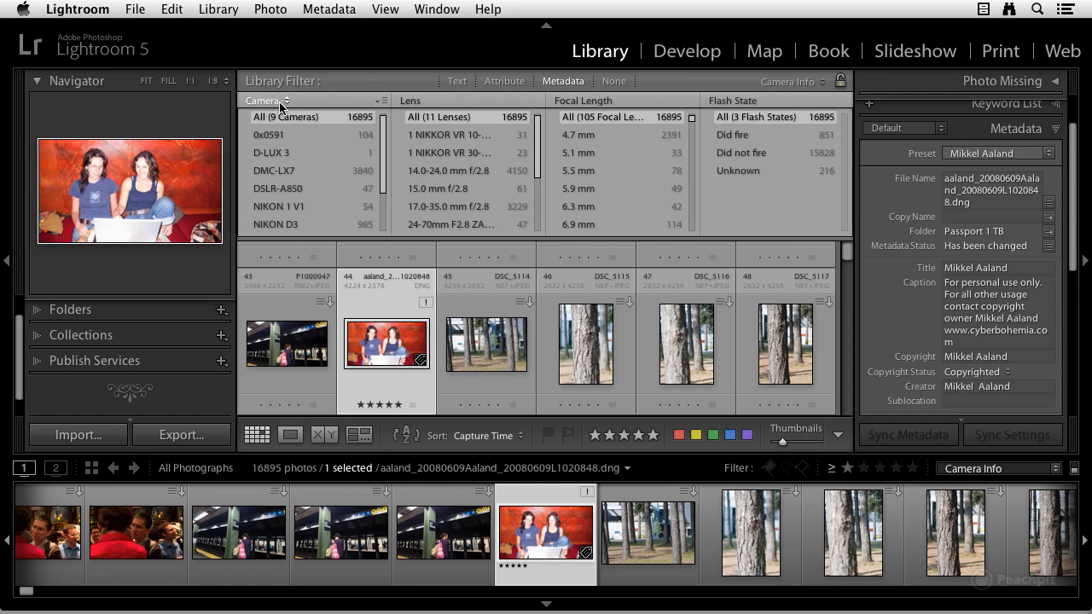
pyautogui.click(280, 104)
pyautogui.click(280, 103)
pyautogui.click(808, 81)
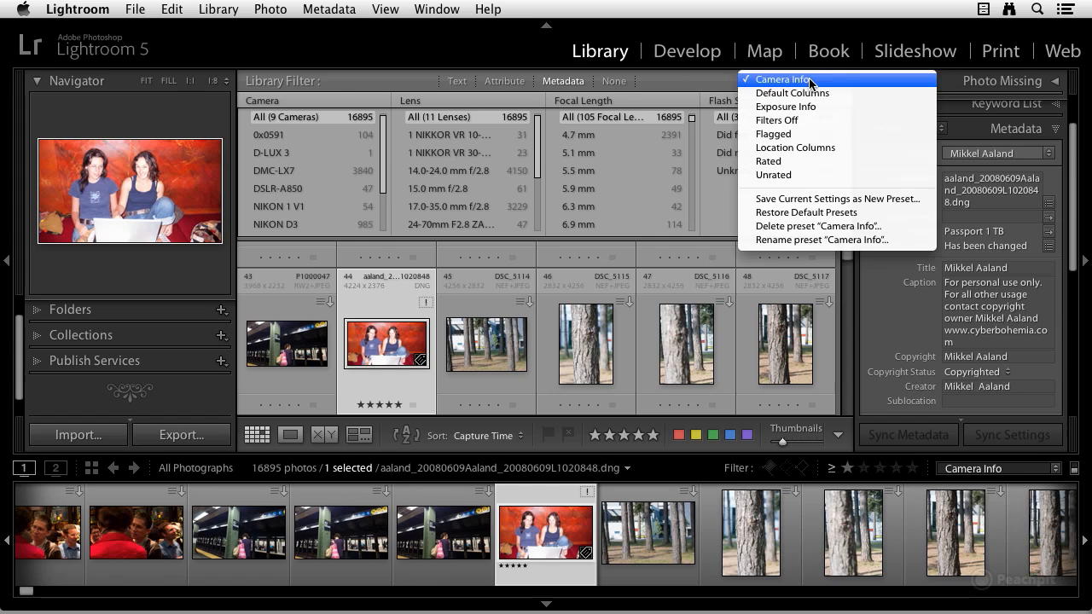
pyautogui.click(805, 106)
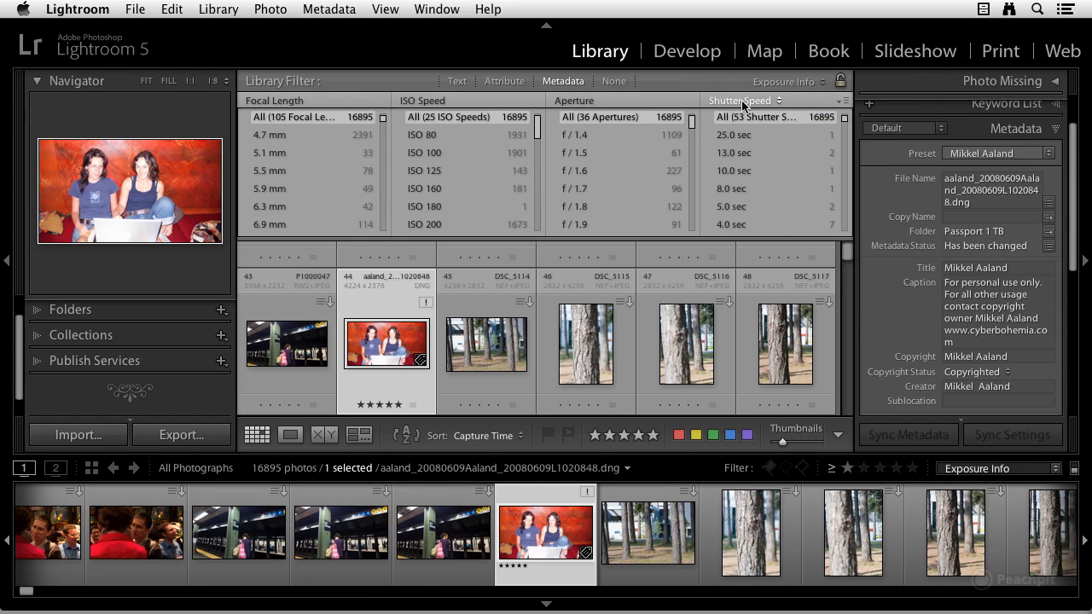
# Keep the Exposure Info preset and check the Focal Length column's field choices.
pyautogui.click(808, 83)
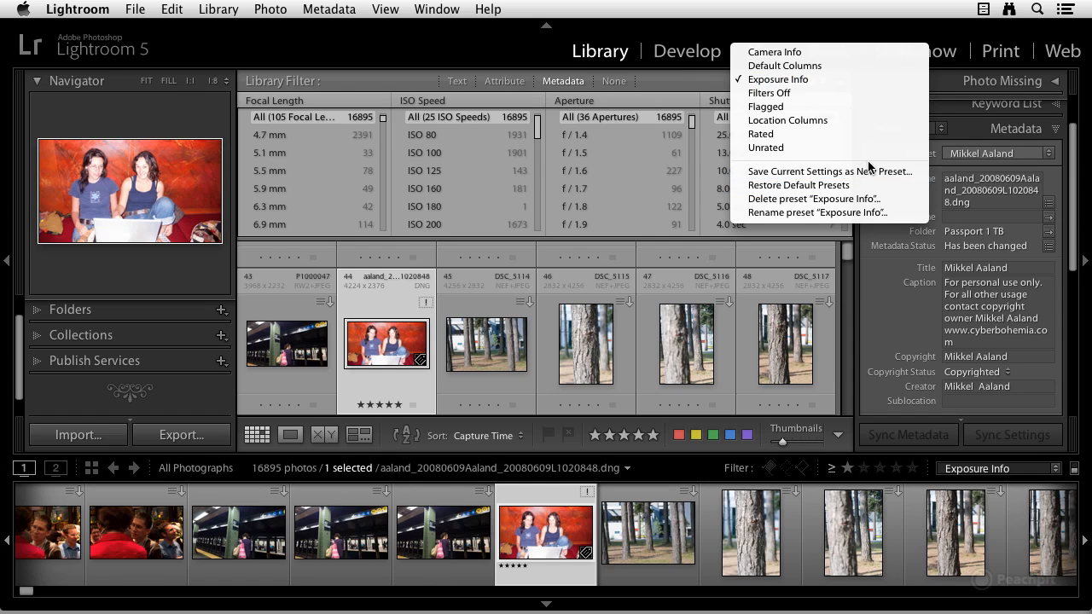
pyautogui.click(770, 81)
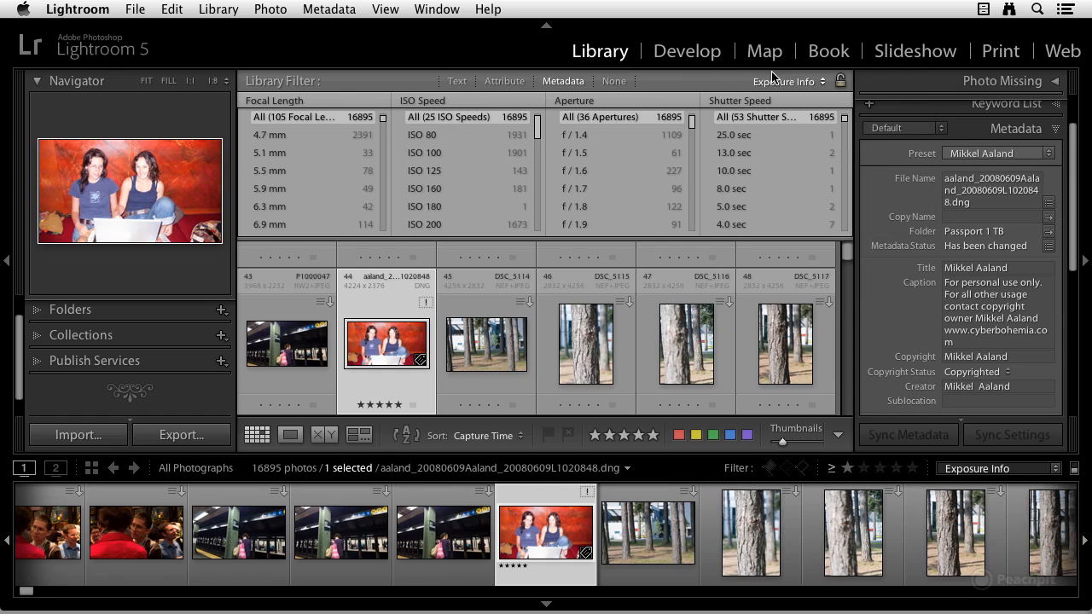
pyautogui.click(313, 104)
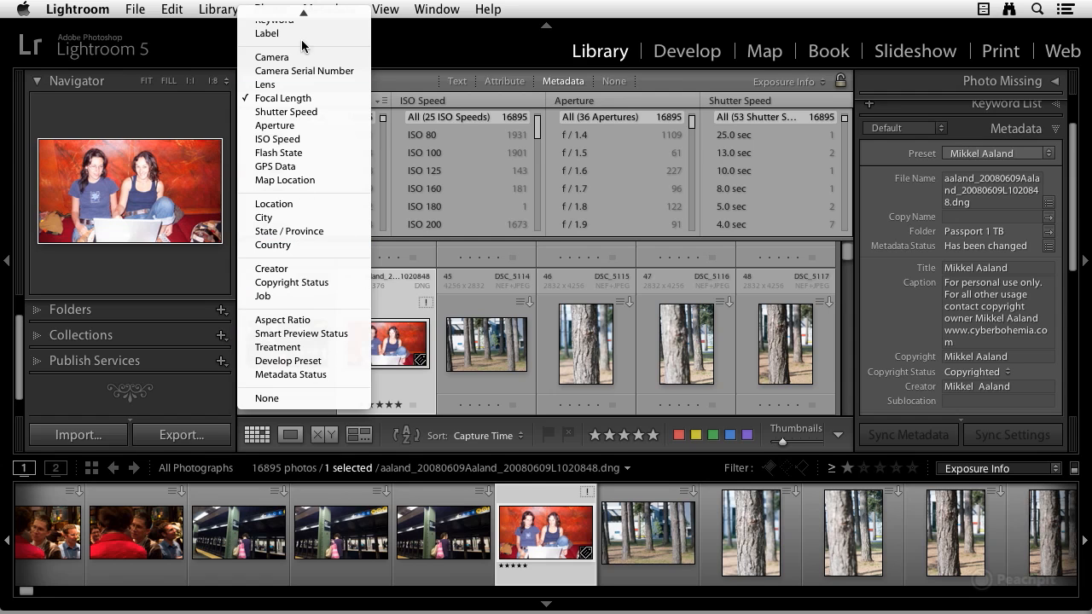
pyautogui.click(451, 33)
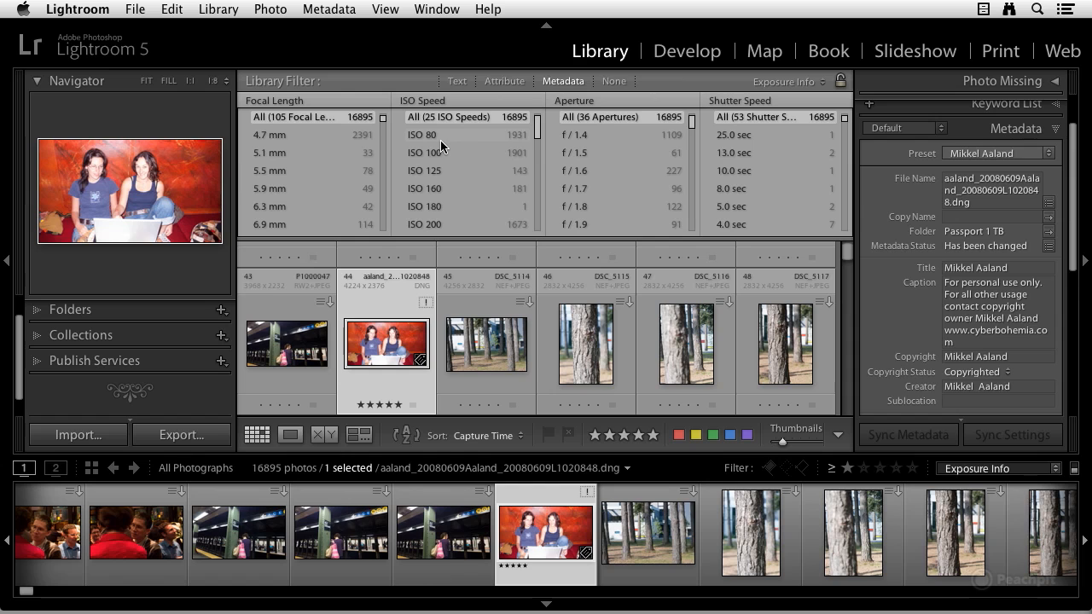
# Switch the Library Filter to None so all 16895 photos show.
pyautogui.click(615, 82)
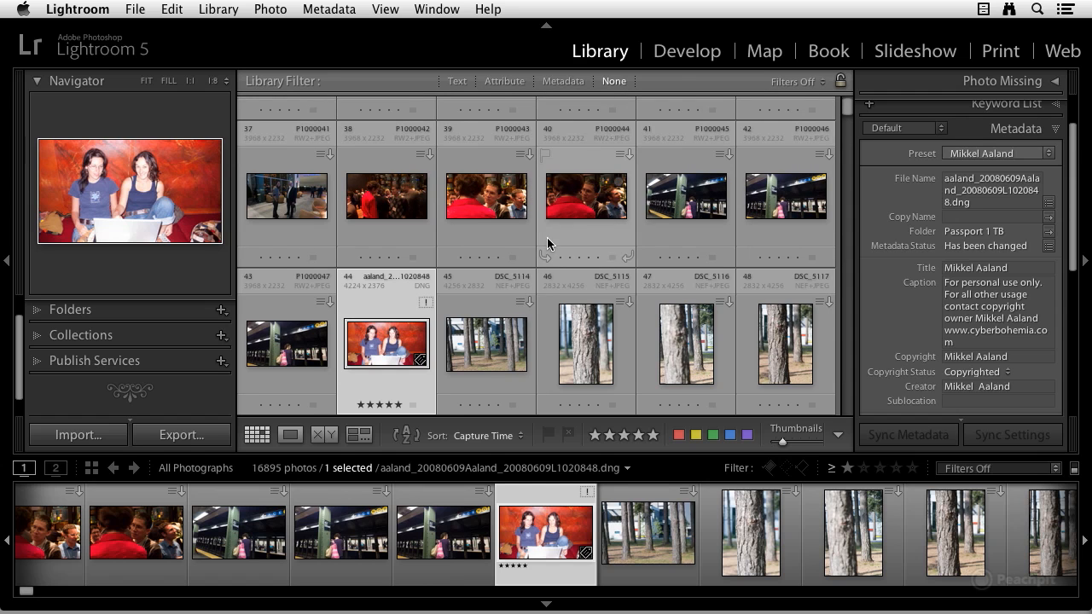
pyautogui.scroll(-5, 548, 247)
pyautogui.scroll(10, 548, 247)
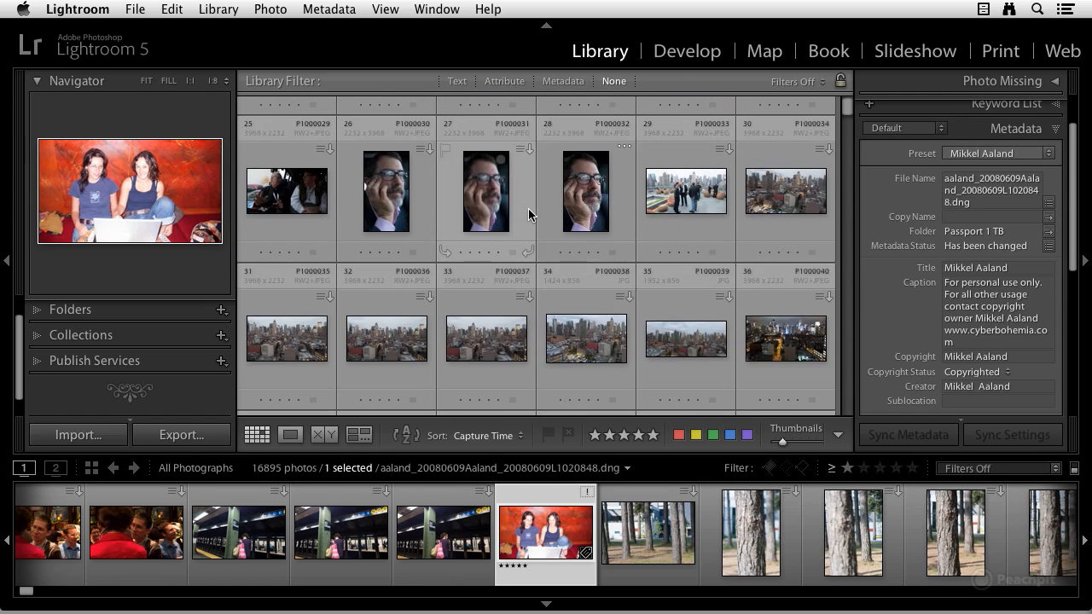
pyautogui.scroll(3, 540, 198)
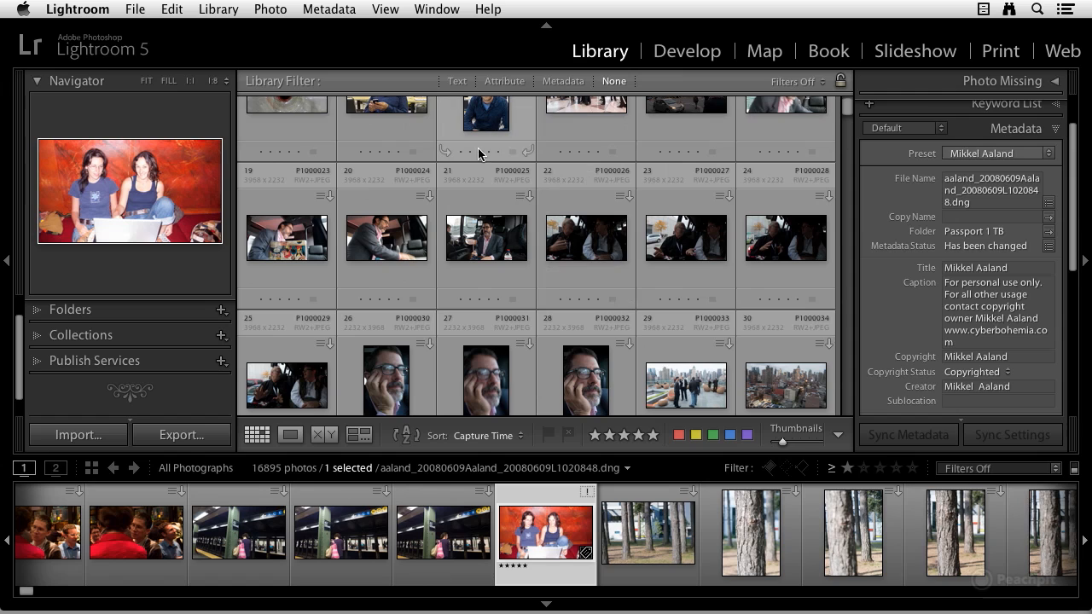